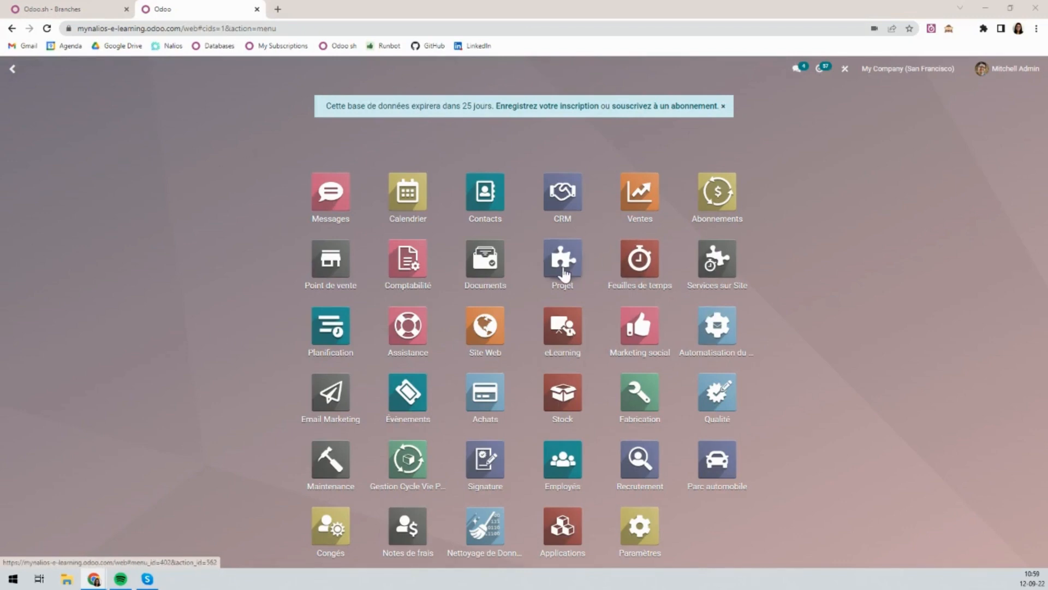
Step: Open the Office Design project for editing in the Projet app and reveal its additional related-record links
left_click(563, 271)
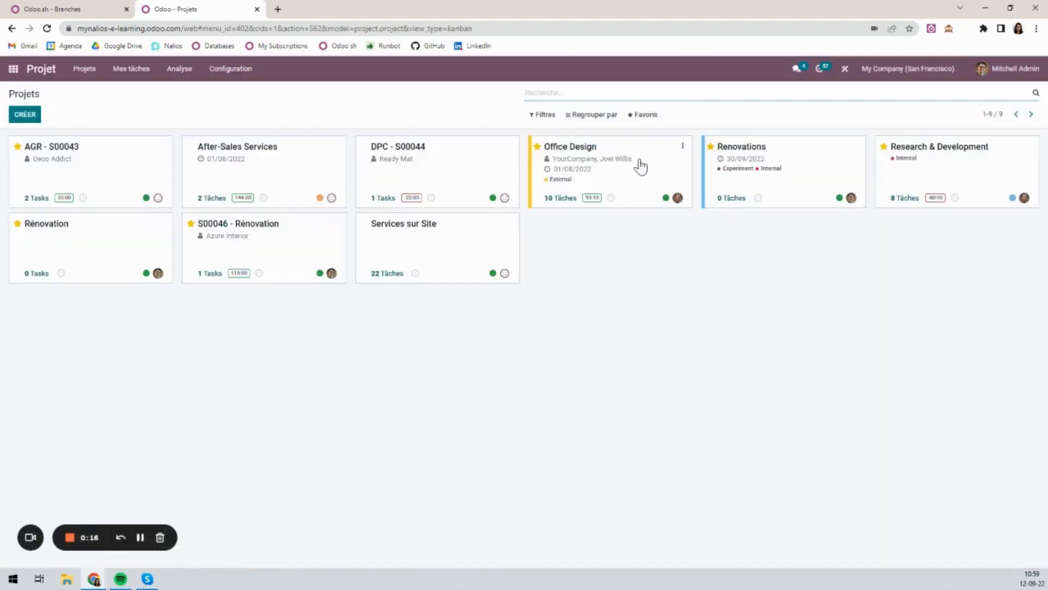
left_click(682, 147)
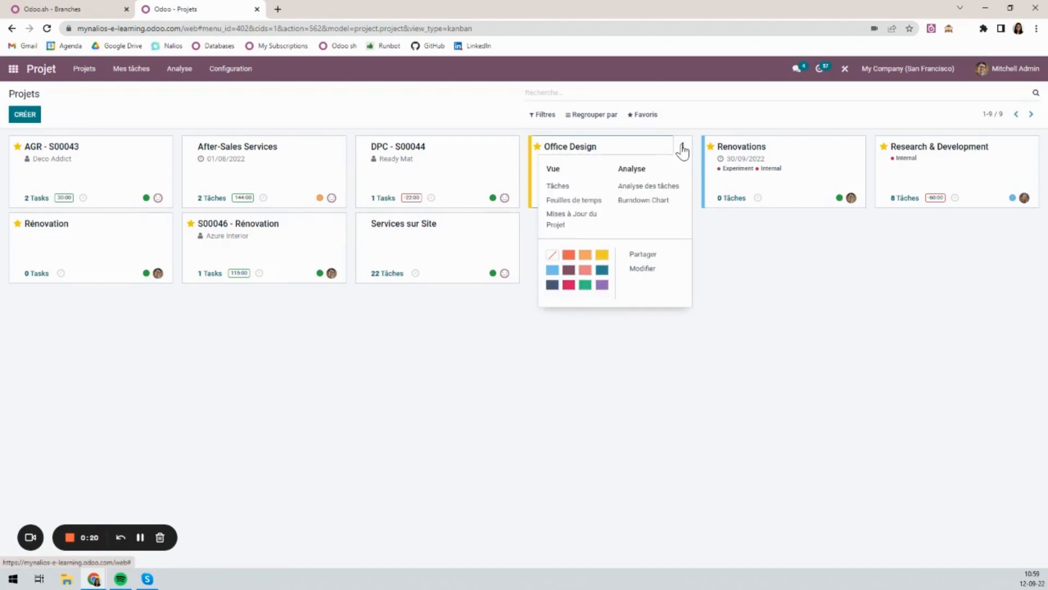
left_click(642, 268)
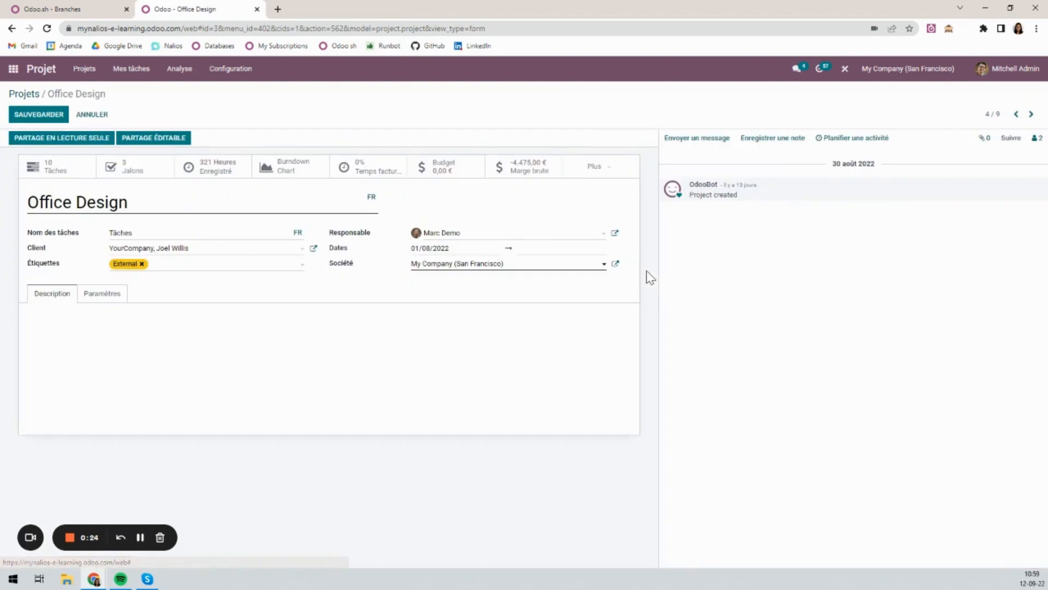
left_click(613, 174)
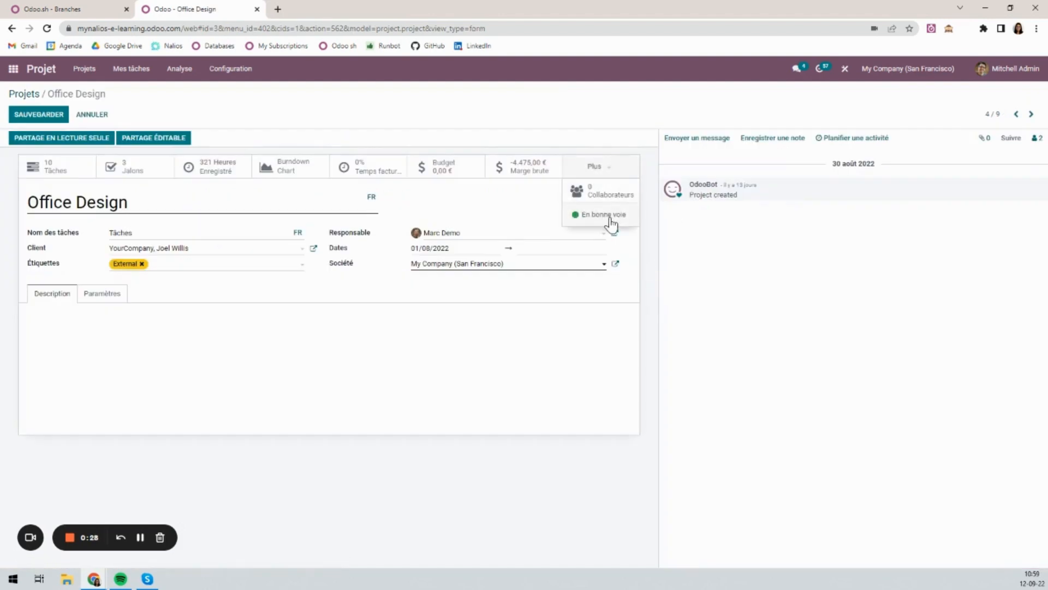
Step: Return to the projects overview and open the Office Design project's updates page from its task board
left_click(24, 94)
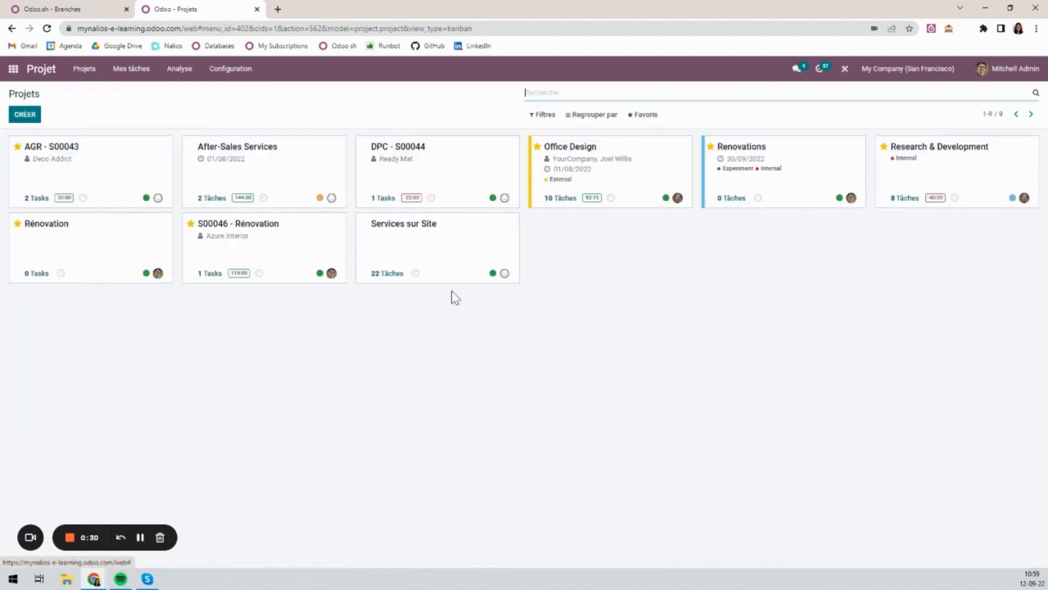
left_click(665, 176)
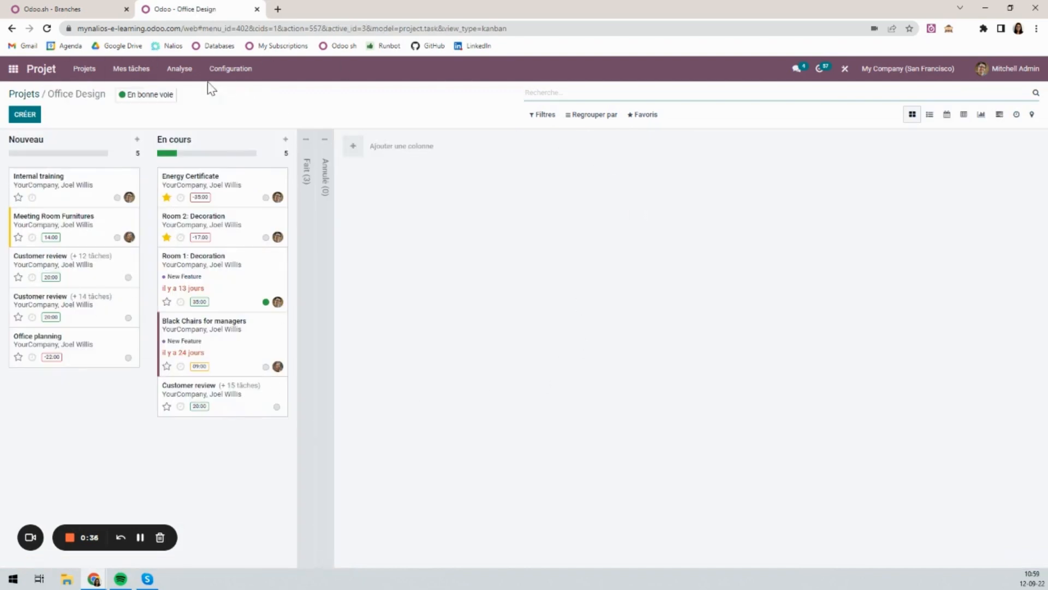
left_click(151, 100)
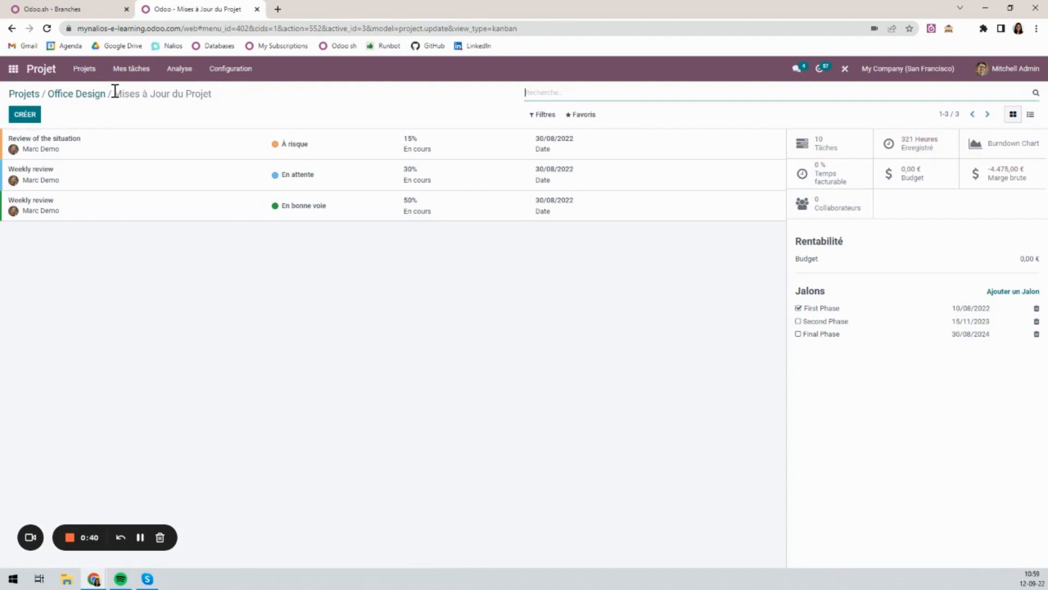
left_click_drag(115, 93, 232, 103)
left_click(235, 111)
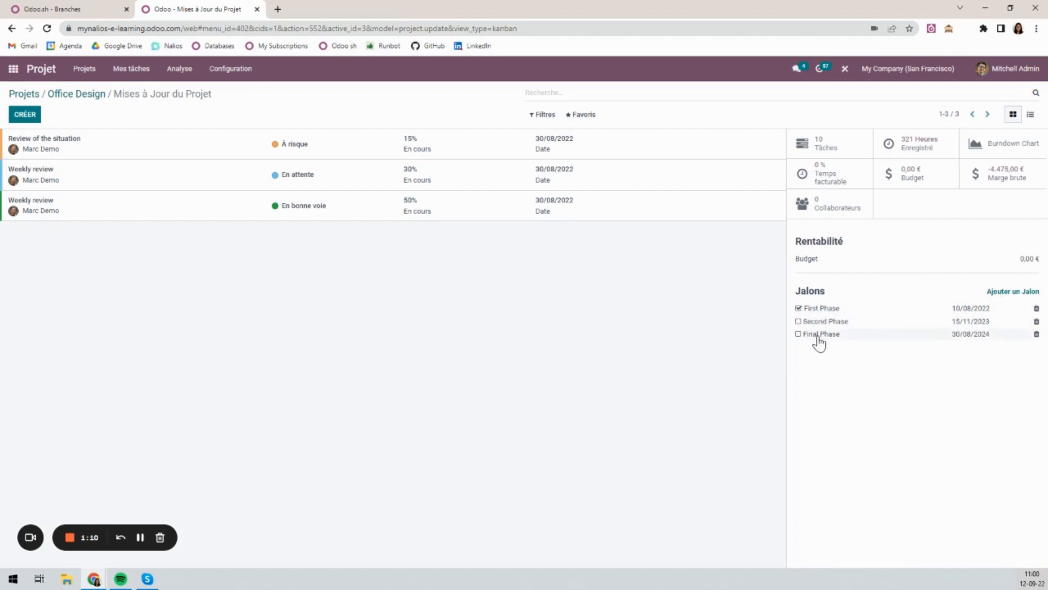
Step: Start a new milestone for the Office Design project and name it "Evaluation Phase"
left_click(1016, 292)
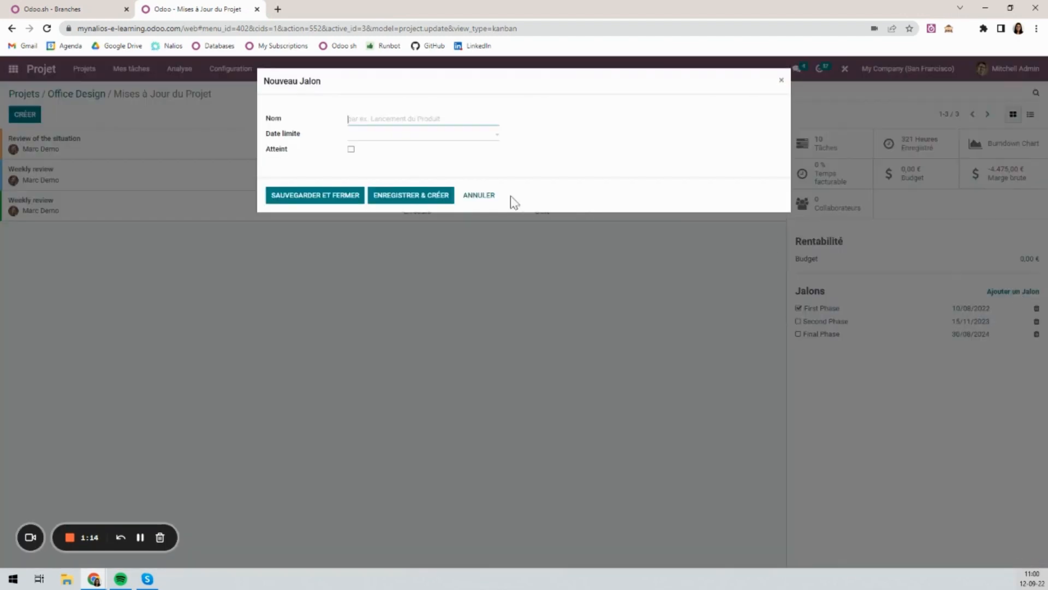
left_click(427, 113)
type("Evaluation Phase")
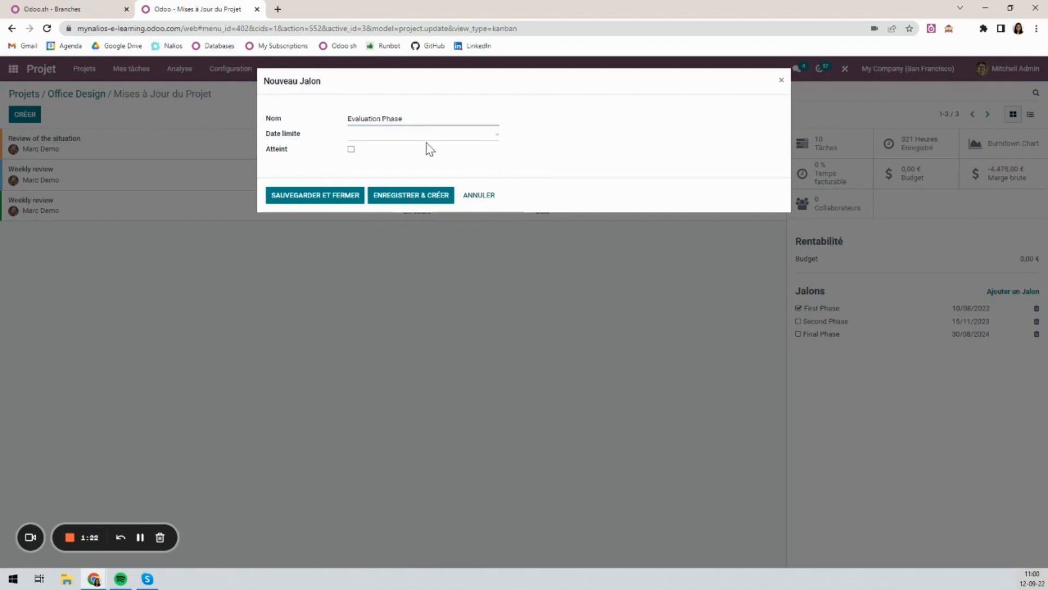
Step: Set the new milestone's deadline to 01/11/2024 and save it
left_click(430, 136)
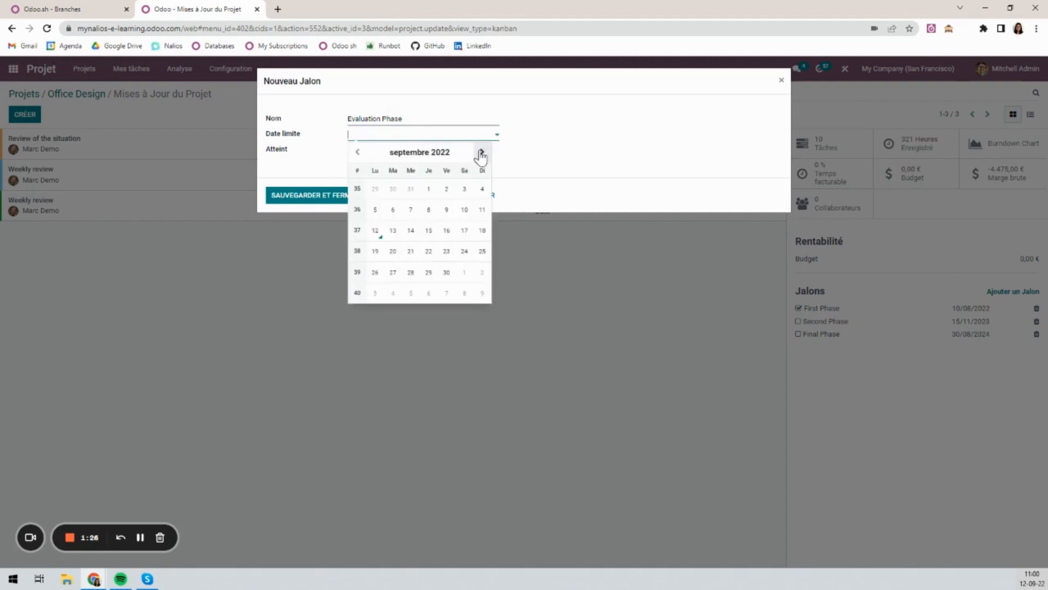
left_click(482, 152)
left_click(482, 152)
left_click(482, 153)
double_click(482, 153)
left_click(482, 152)
double_click(482, 152)
double_click(482, 152)
double_click(482, 153)
left_click(482, 153)
left_click(482, 154)
triple_click(482, 153)
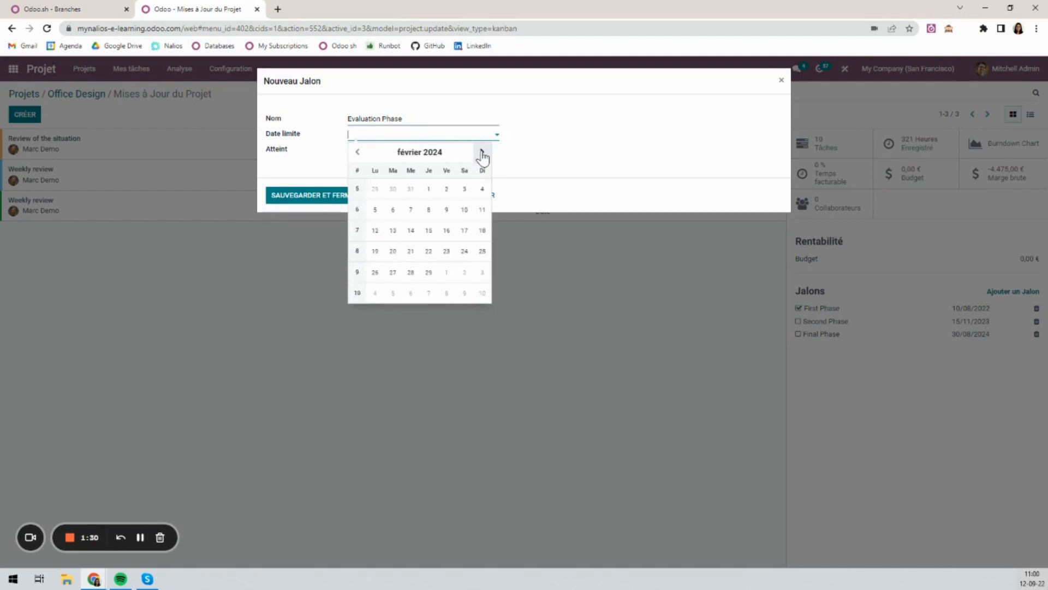
double_click(483, 153)
left_click(482, 153)
left_click(482, 154)
triple_click(482, 154)
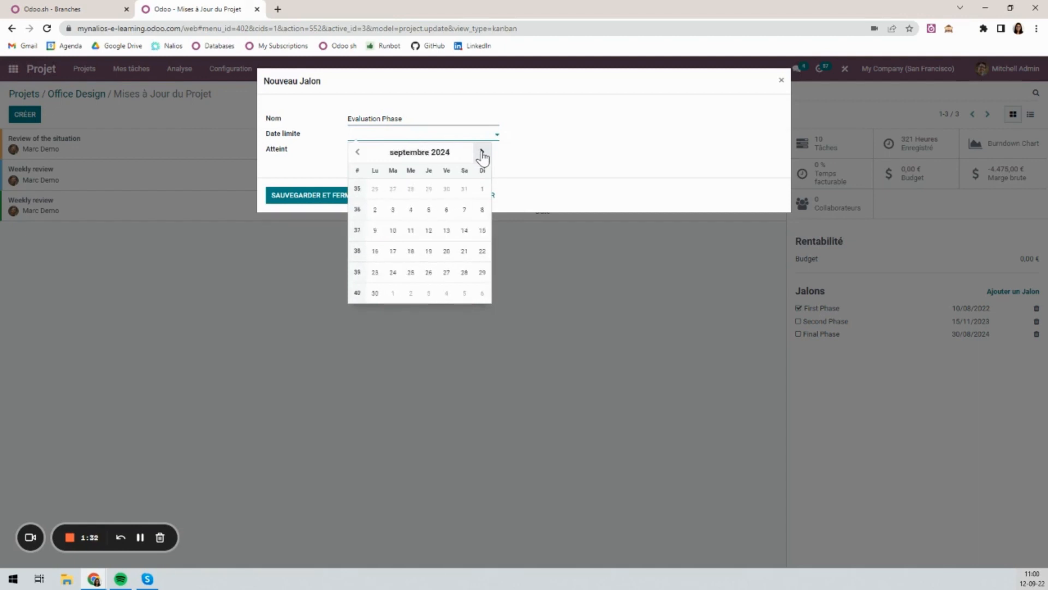
left_click(482, 154)
left_click(482, 154)
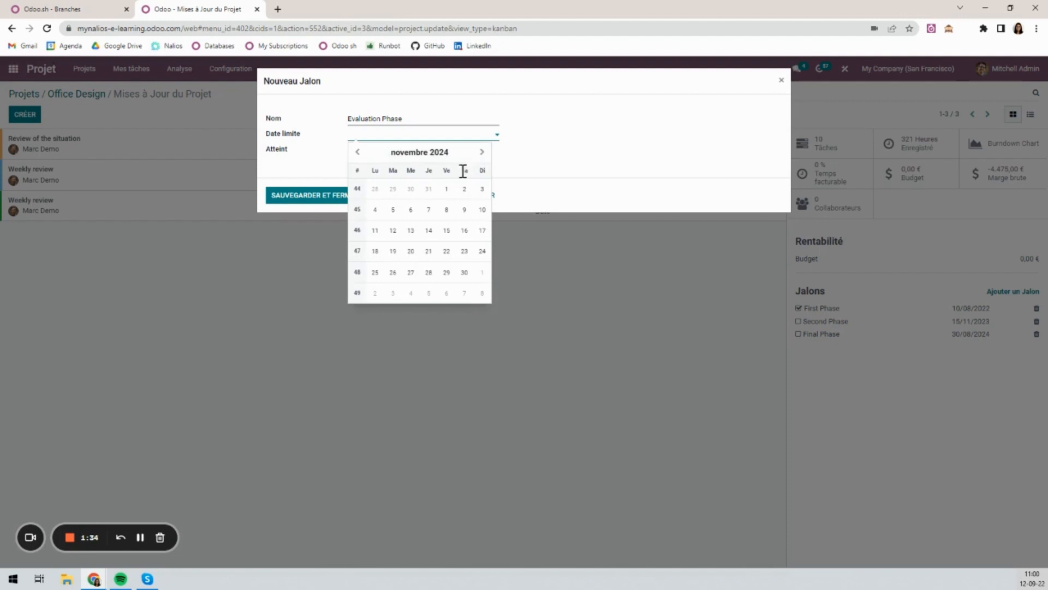
left_click(445, 191)
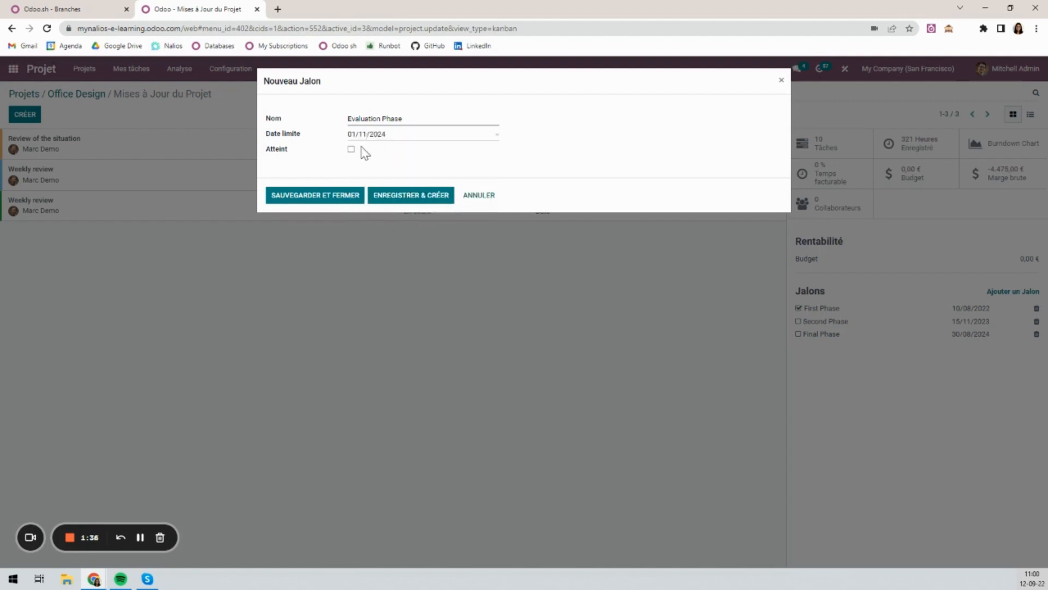
left_click(339, 198)
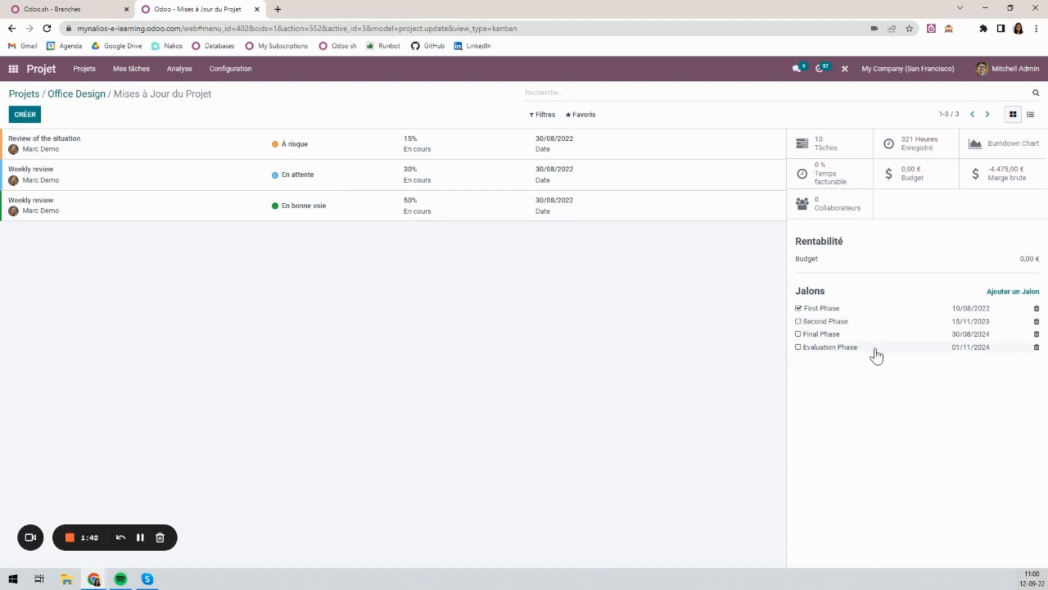
Step: Mark the Second Phase milestone as reached and clear the mark again
left_click(798, 322)
left_click(799, 322)
Step: Create a new project update titled "Suivi Jalon 1"
left_click(24, 115)
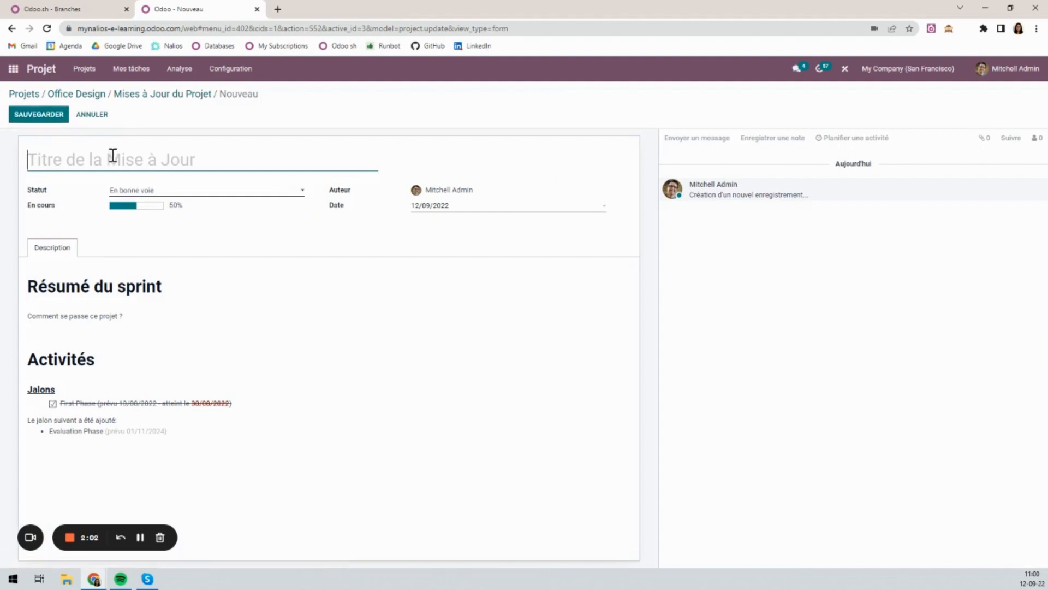
type("Suivi ")
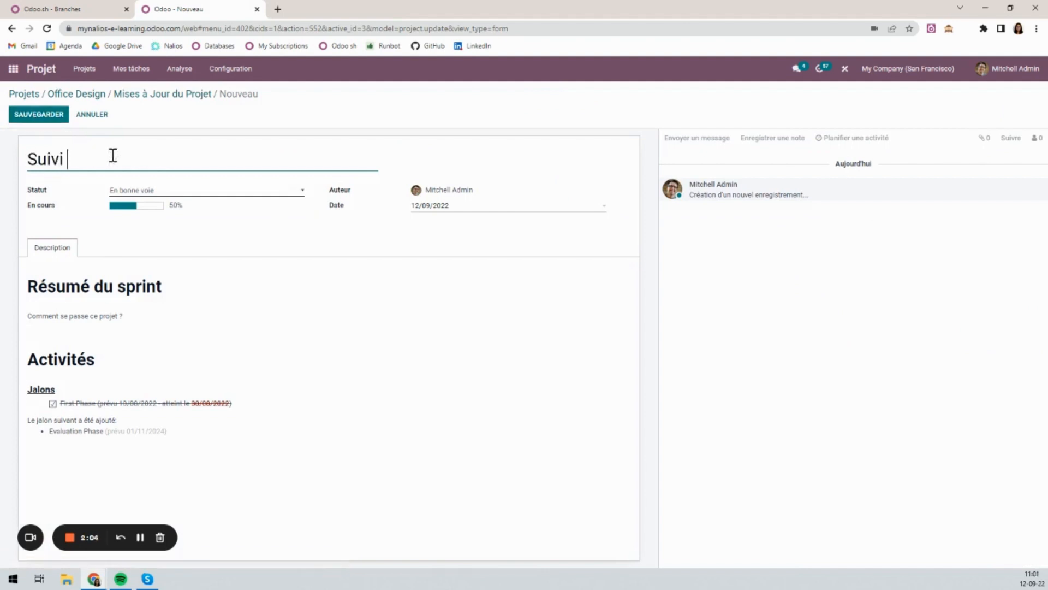
type("Jalon 1")
Step: Set the update's status to "En bonne voie" and its progress to 20%
left_click(213, 194)
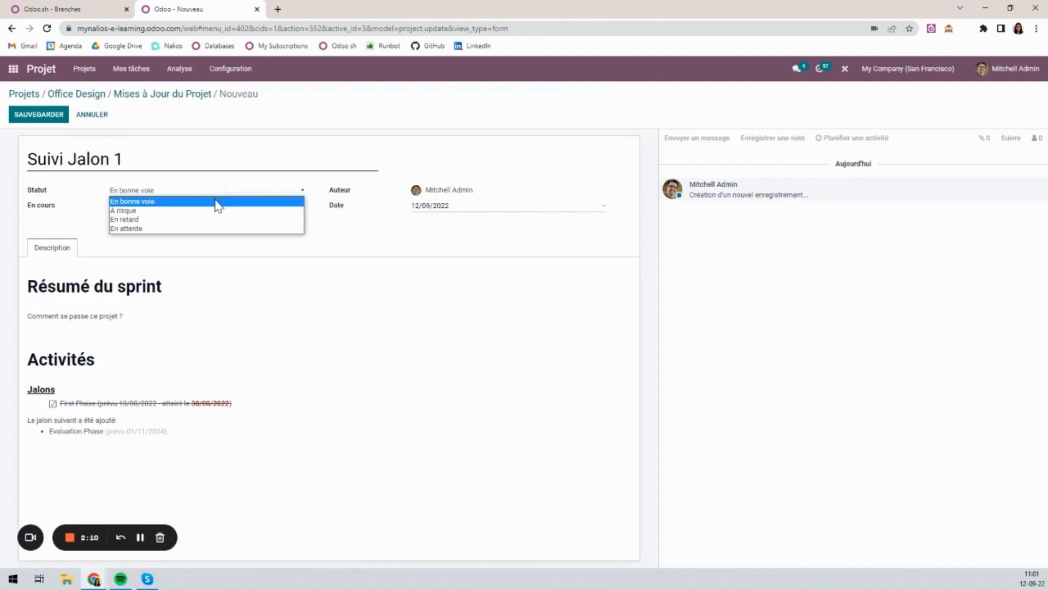
left_click(213, 202)
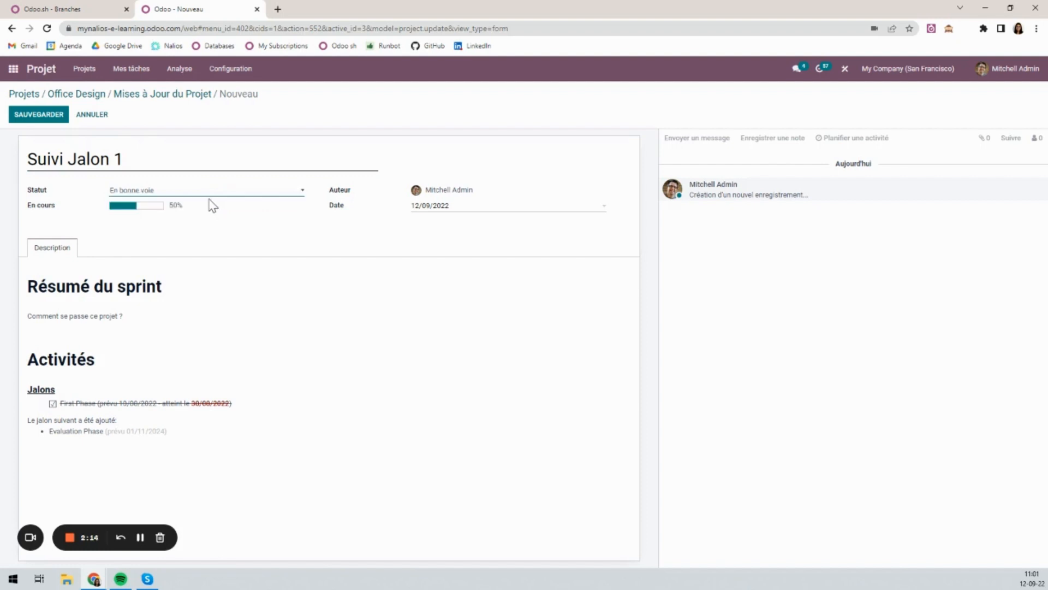
left_click(157, 206)
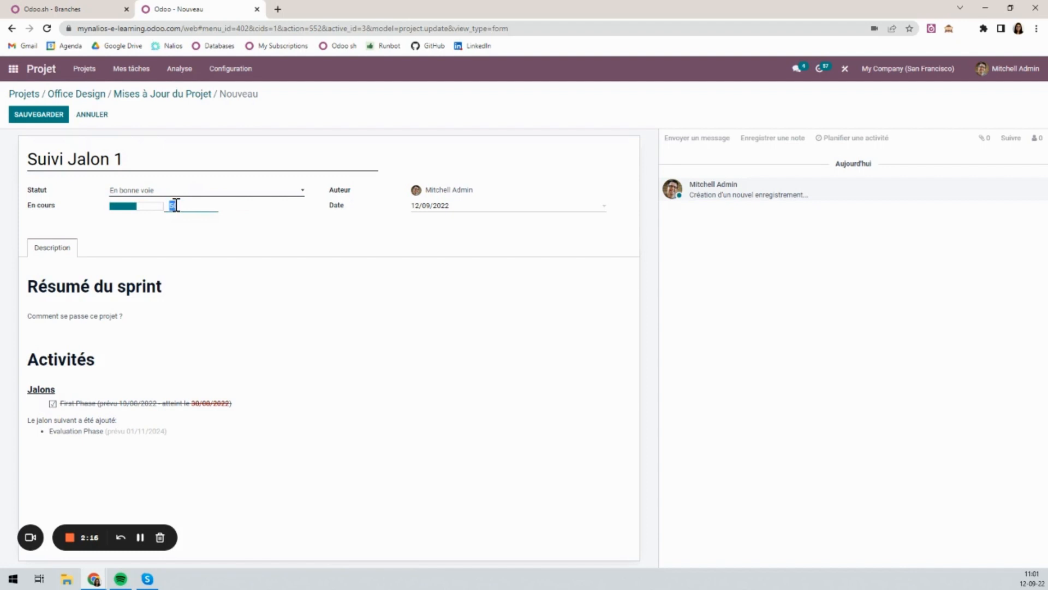
type("20")
left_click(242, 231)
Step: Add the line "Pour l'instant bon déroulement du projet" to the sprint summary in the description
left_click(163, 317)
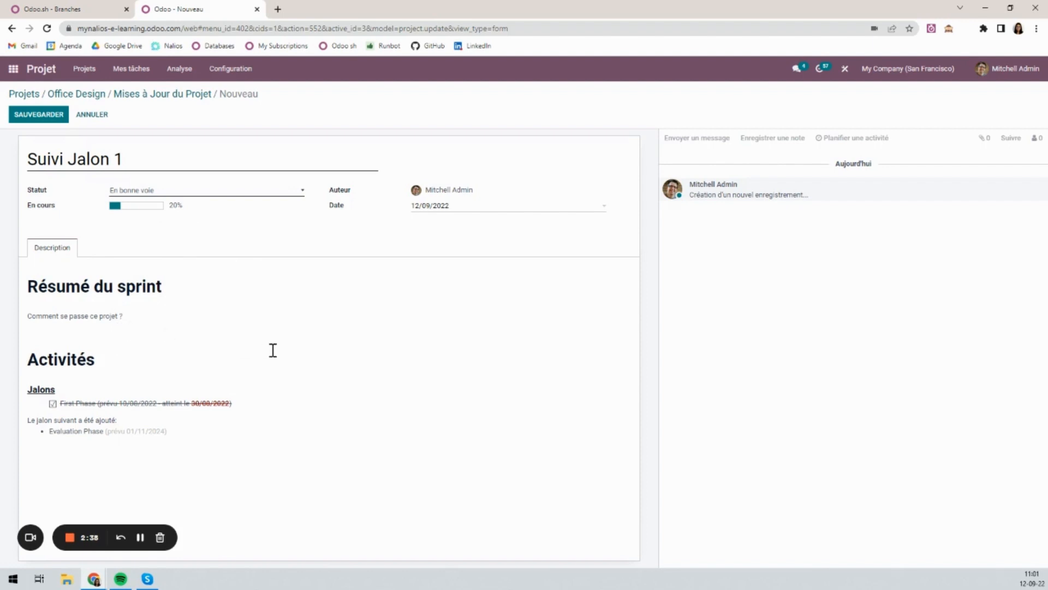
type("l'instant bon déroulement du projet")
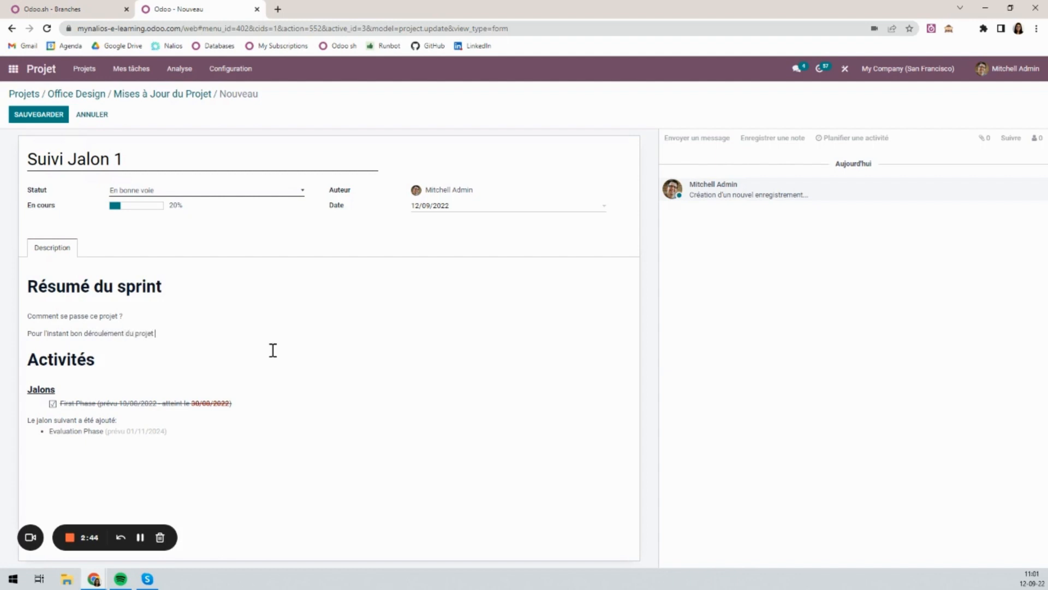
left_click(269, 356)
Step: Add a new line "Besoins client" below the milestone list in the update's description
left_click(53, 421)
left_click(198, 435)
key("Return")
key("Return")
key("BackSpace")
type("Beso")
Step: Format the "Besoins client" line with font size 14 and an underline
left_click_drag(75, 447, 26, 448)
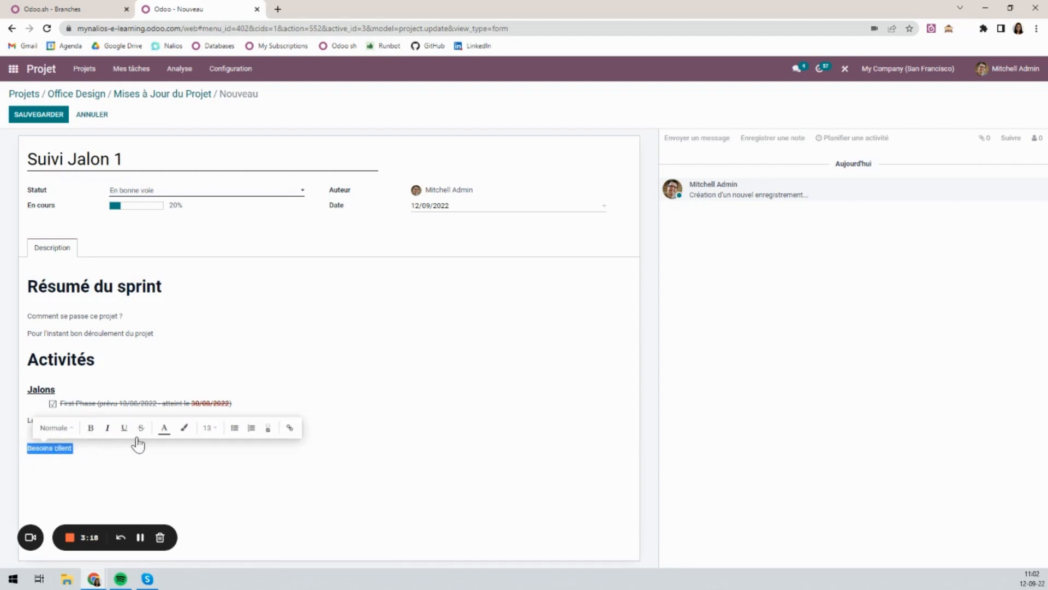
left_click(211, 428)
scroll(227, 519, "down", 2)
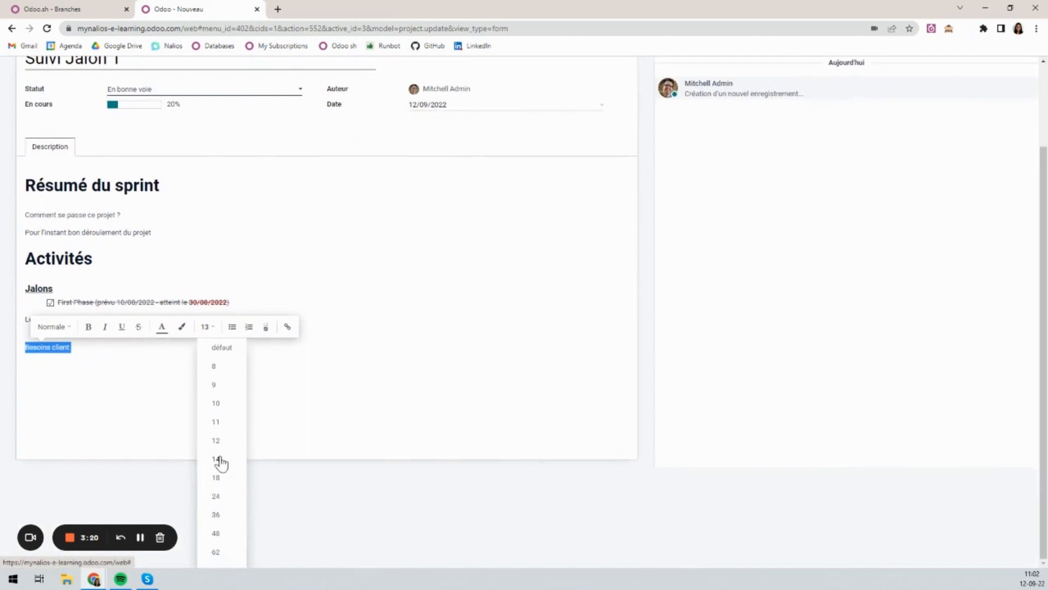
left_click(222, 461)
left_click(90, 428)
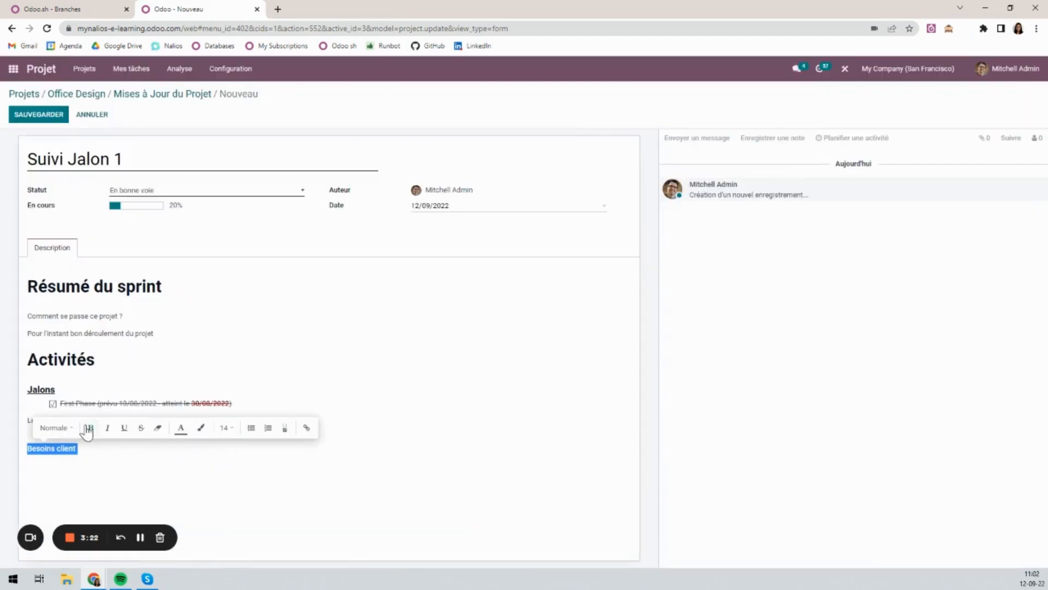
left_click(123, 435)
left_click(104, 450)
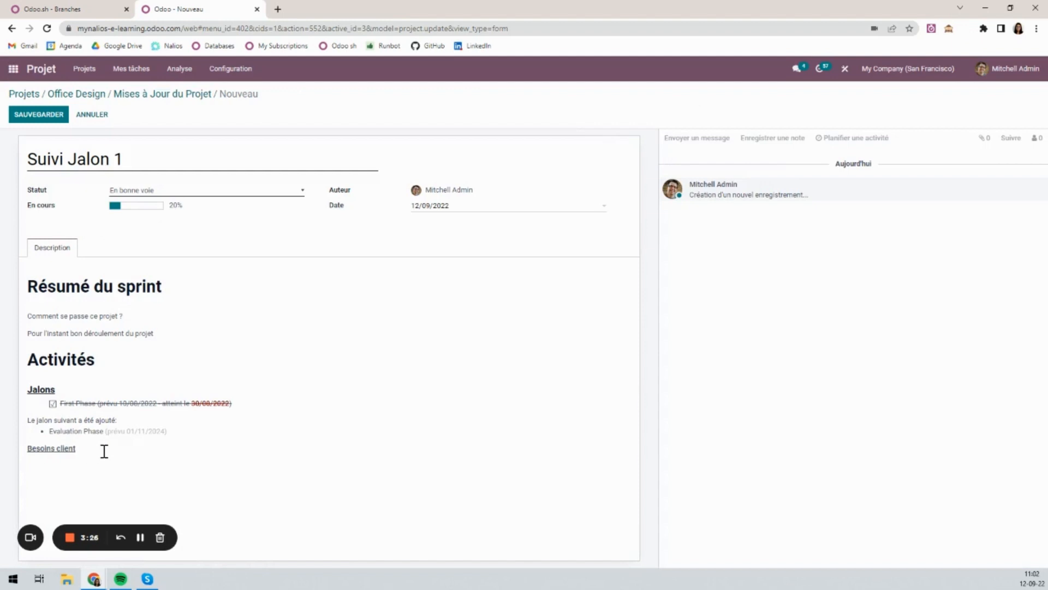
Step: Insert a bulleted list block below the "Besoins client" heading
key("Return")
type("/")
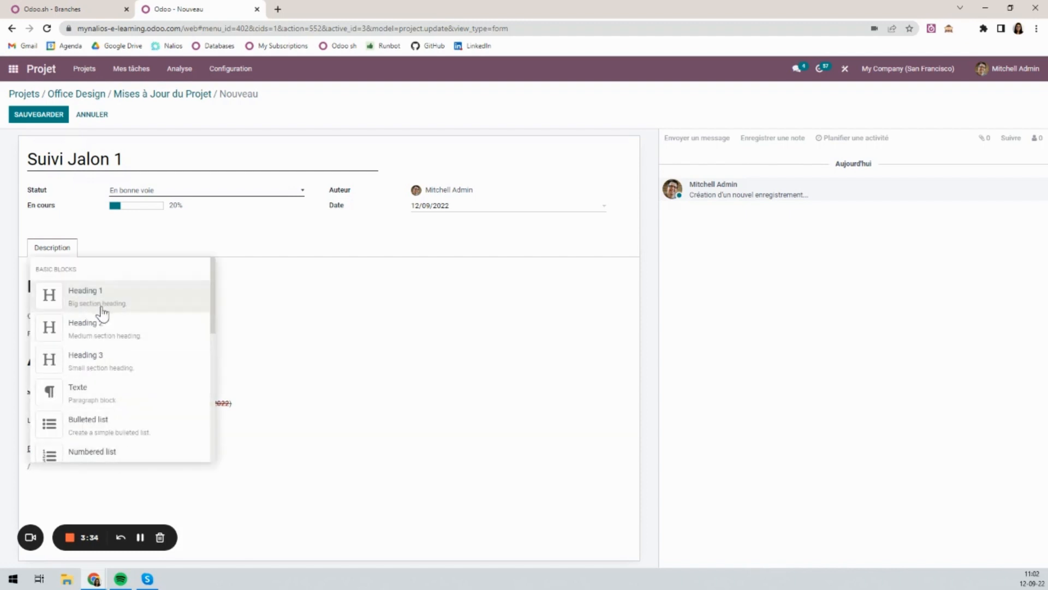
scroll(114, 364, "down", 3)
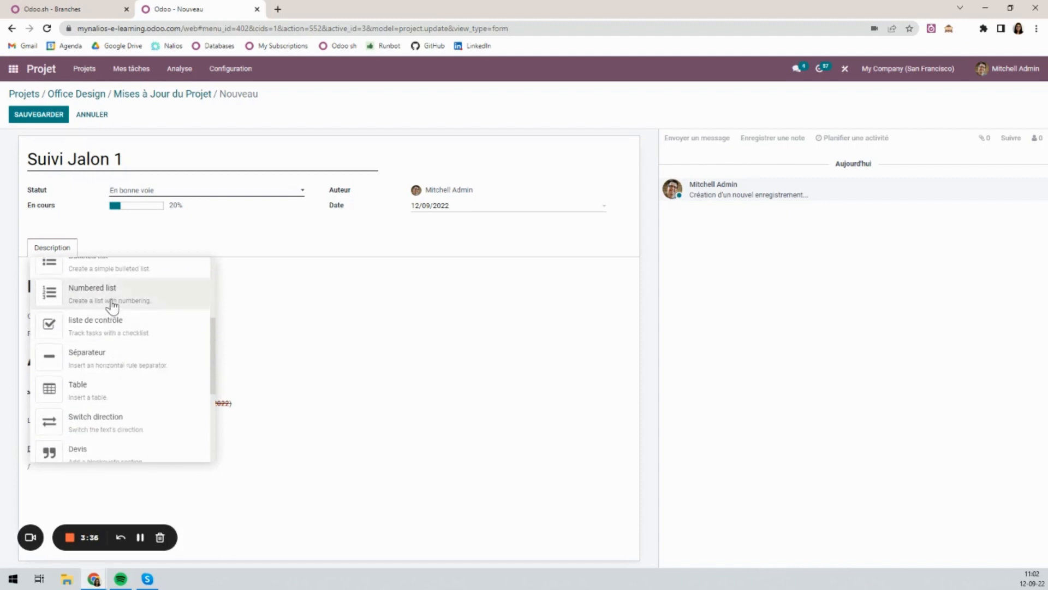
scroll(115, 366, "up", 3)
scroll(118, 370, "down", 5)
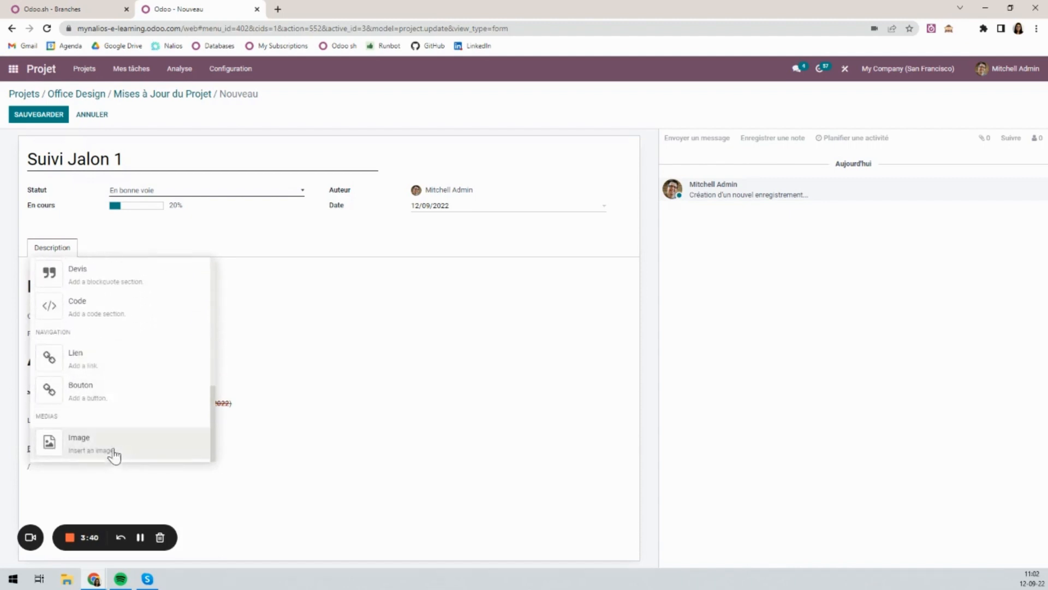
scroll(107, 436, "up", 5)
scroll(104, 411, "up", 3)
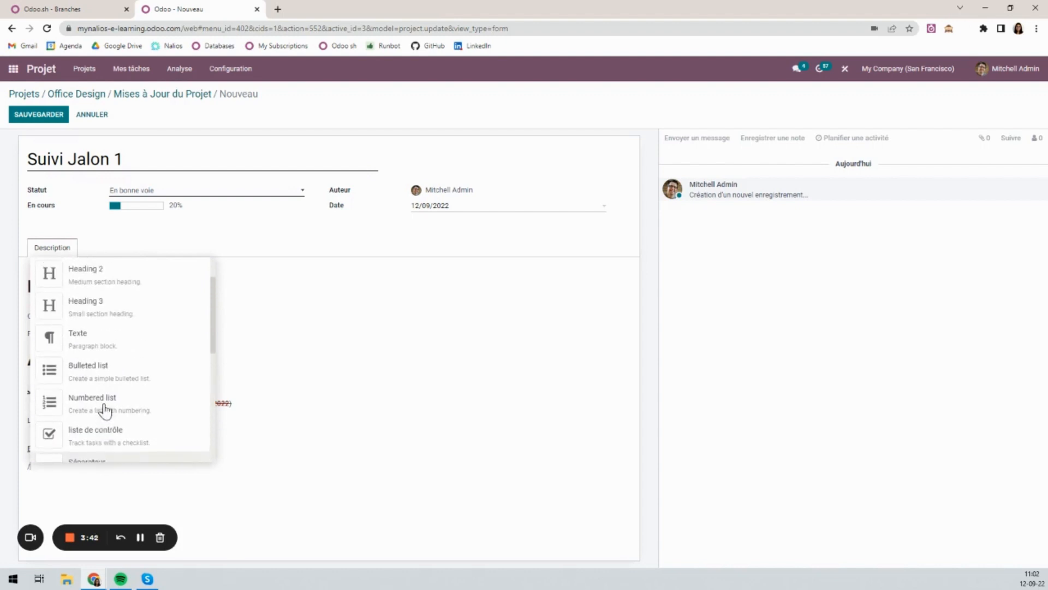
left_click(121, 418)
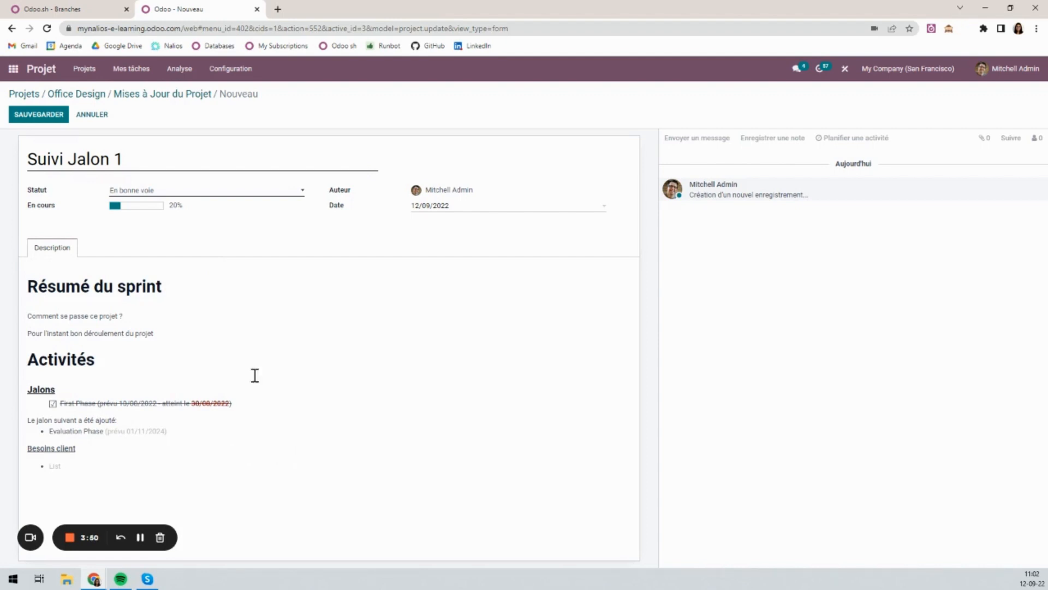
Step: Save the "Suivi Jalon 1" update and return to the list of project updates
left_click(44, 115)
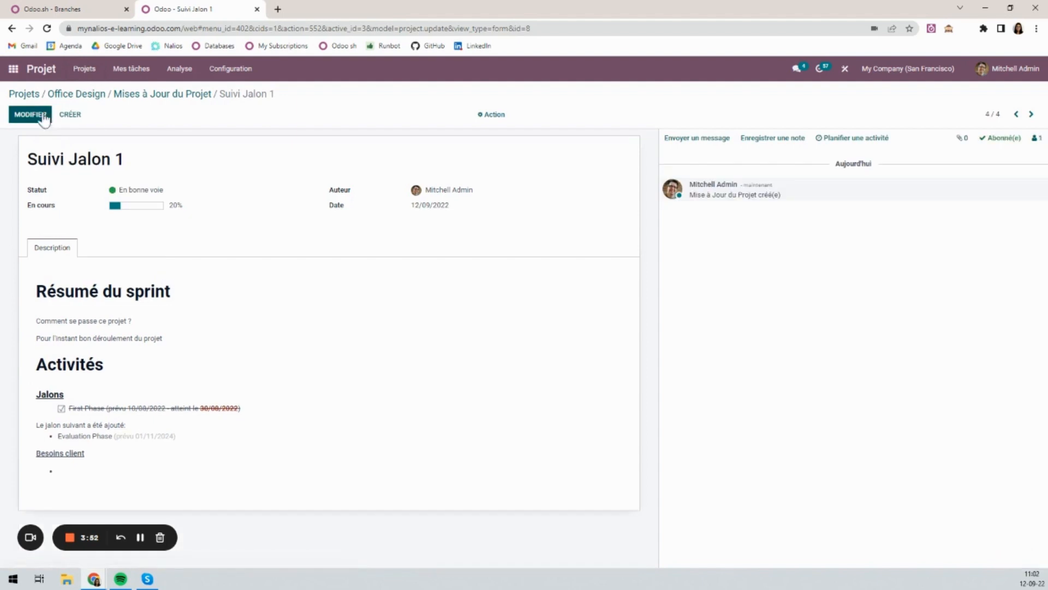
left_click(155, 94)
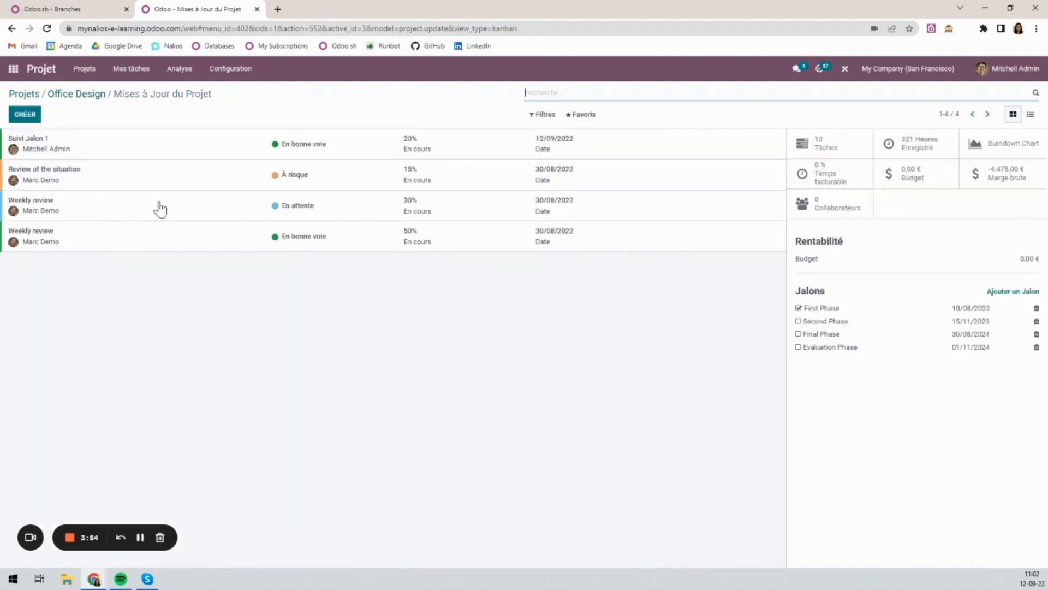